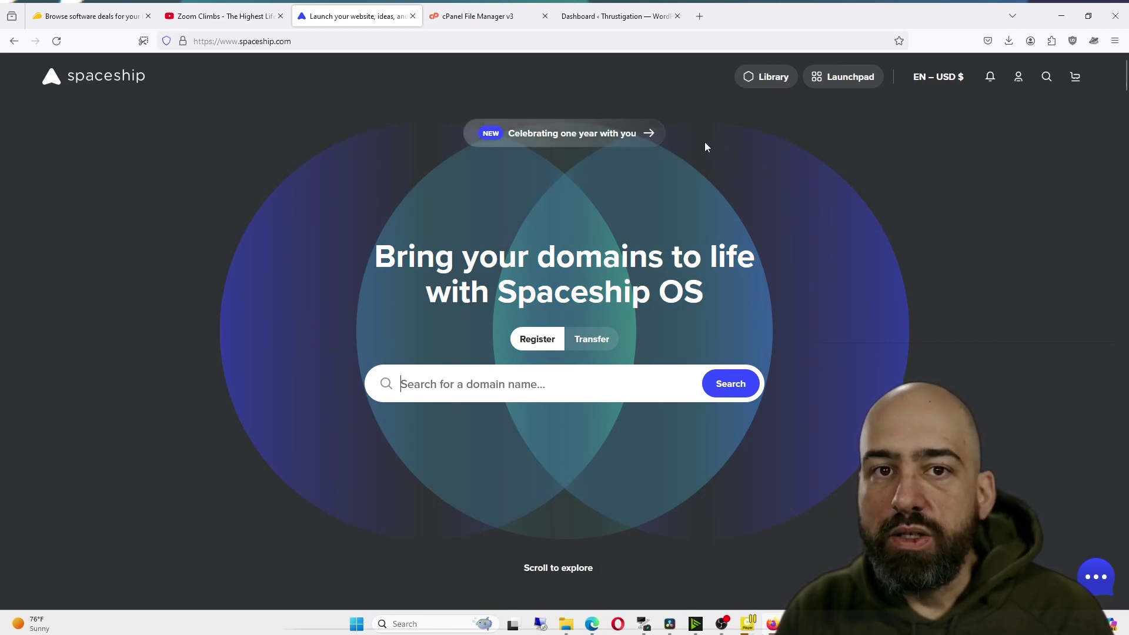
# Step: Open Hosting Manager from the Launchpad to show the thrustigation.com plan and its three domains
pyautogui.click(848, 84)
pyautogui.scroll(-5, 285, 474)
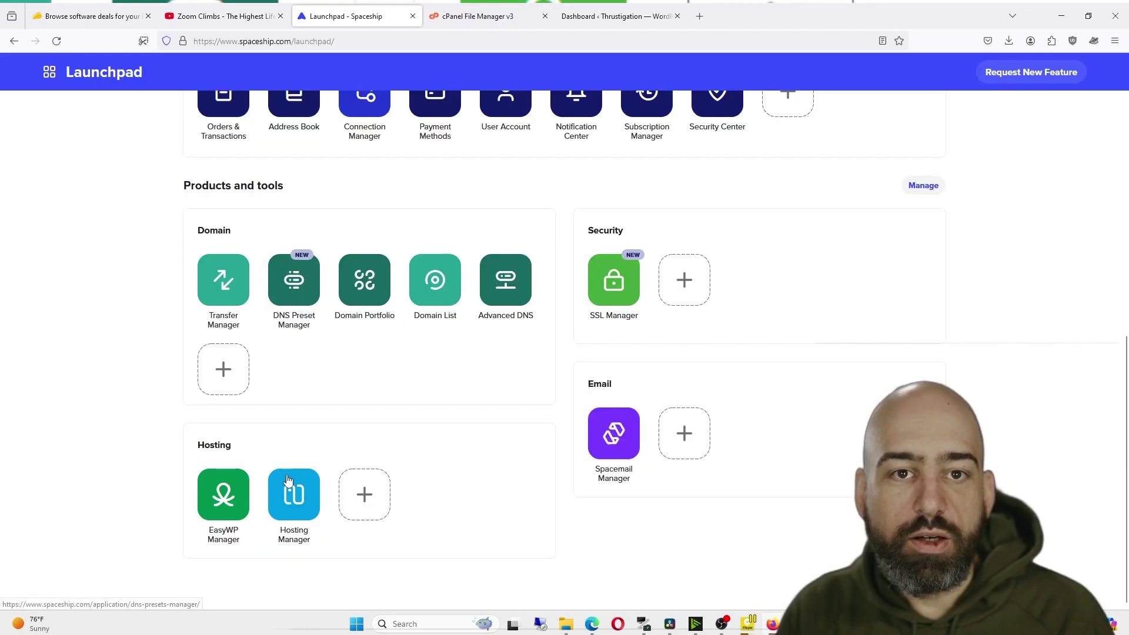
pyautogui.click(294, 492)
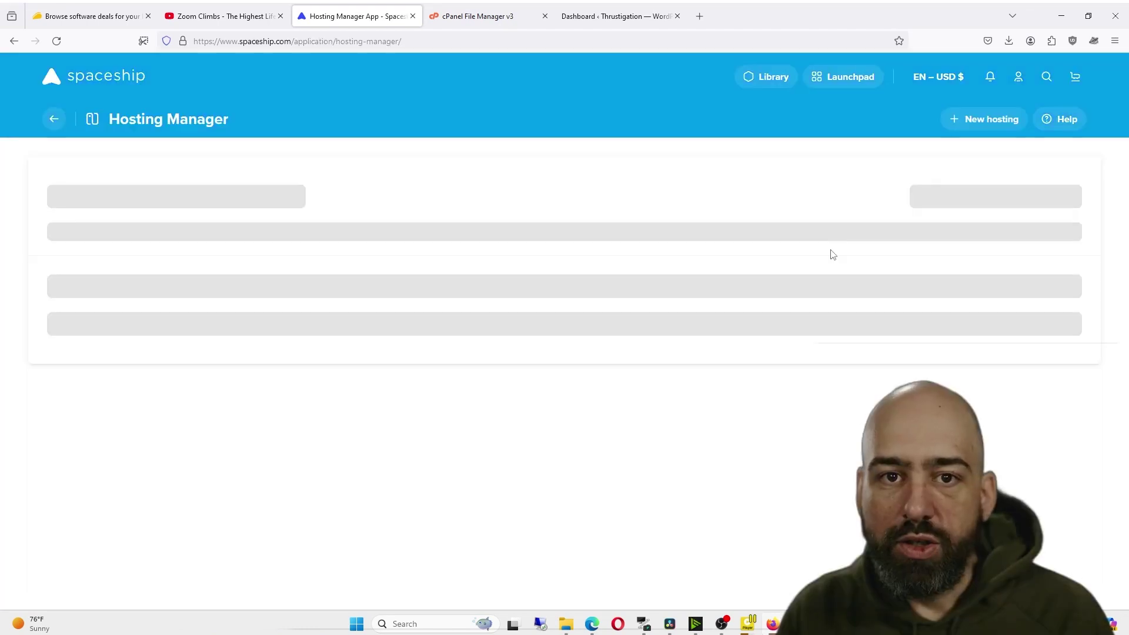
# Step: Switch to the cPanel Tools page and open the WordPress manager under Software
pyautogui.click(893, 181)
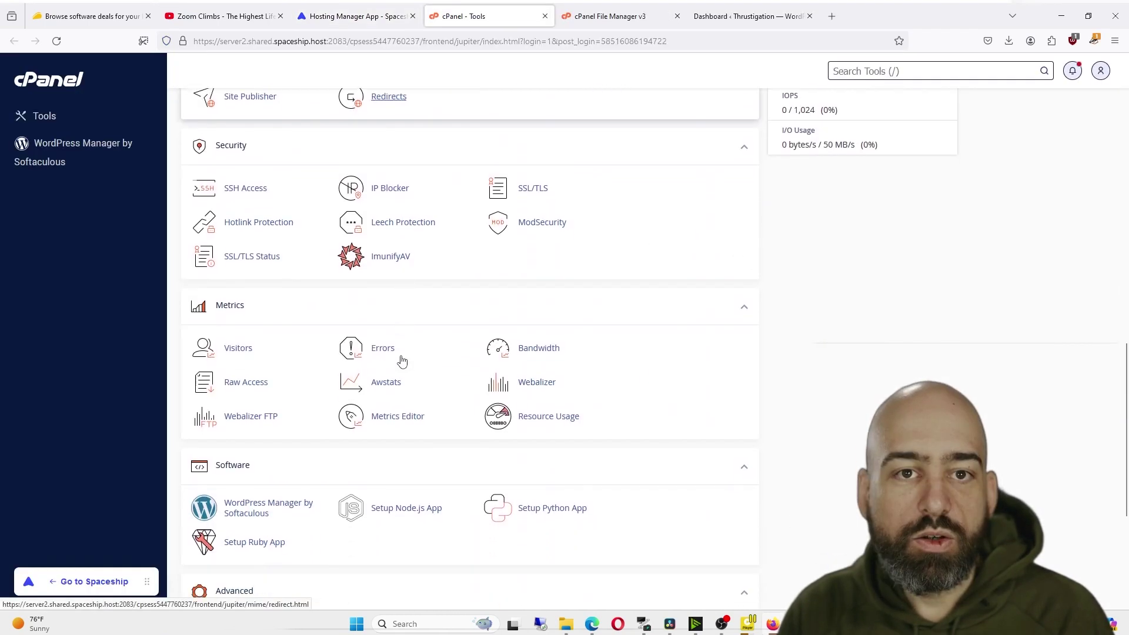
pyautogui.scroll(-3, 398, 361)
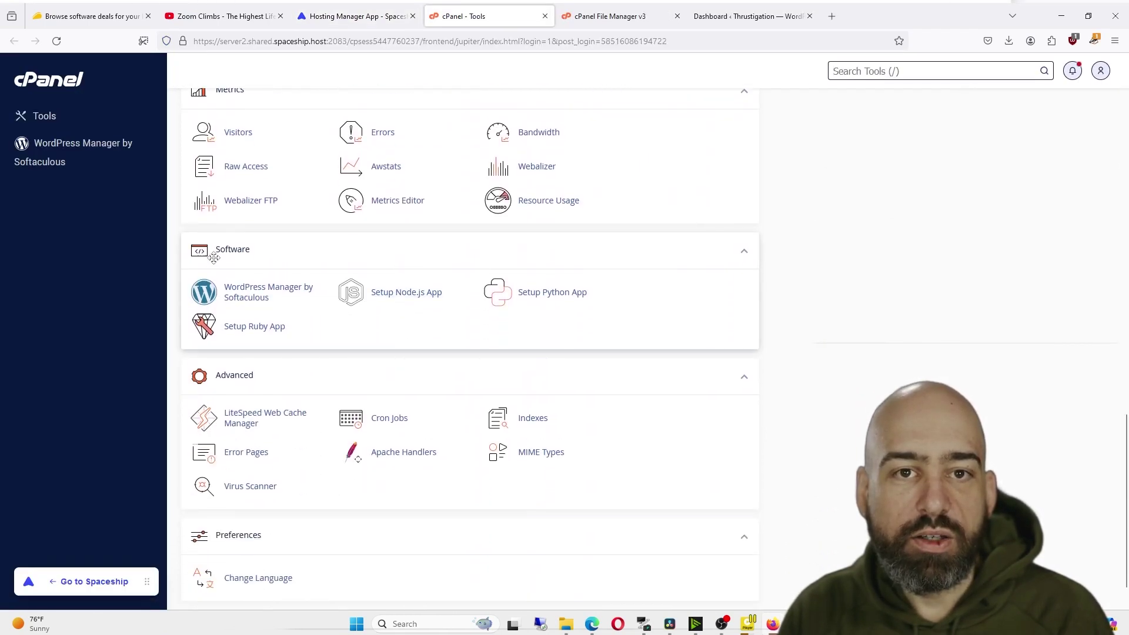
pyautogui.click(294, 302)
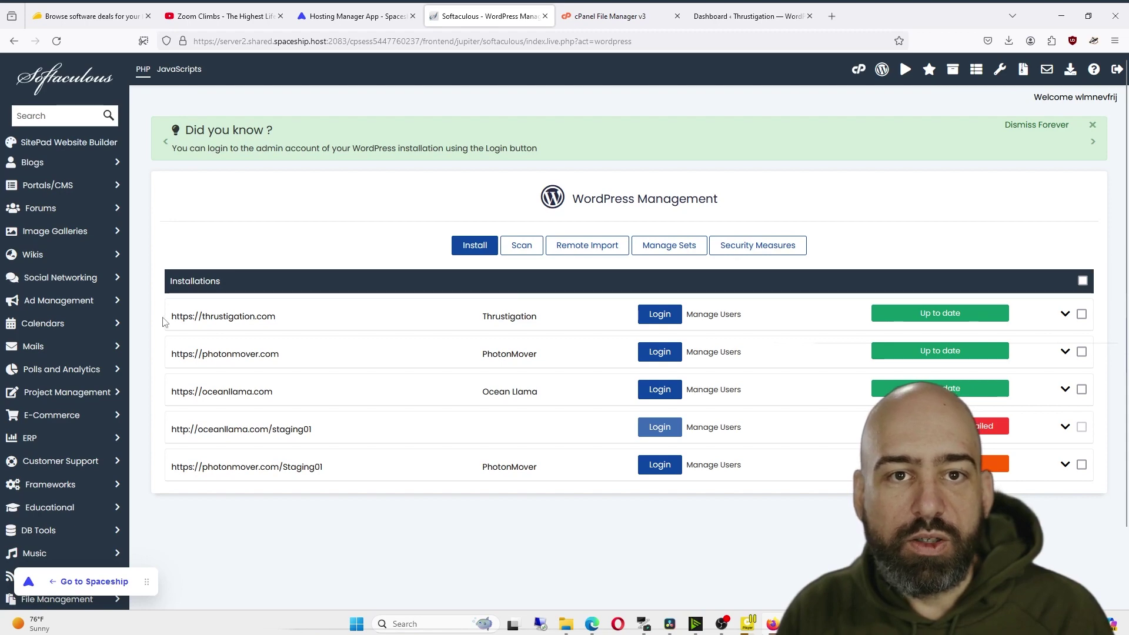
# Step: Check the live thrustigation.com site from its installation row, then close it
pyautogui.moveTo(166, 318); pyautogui.dragTo(311, 317)
pyautogui.click(312, 317)
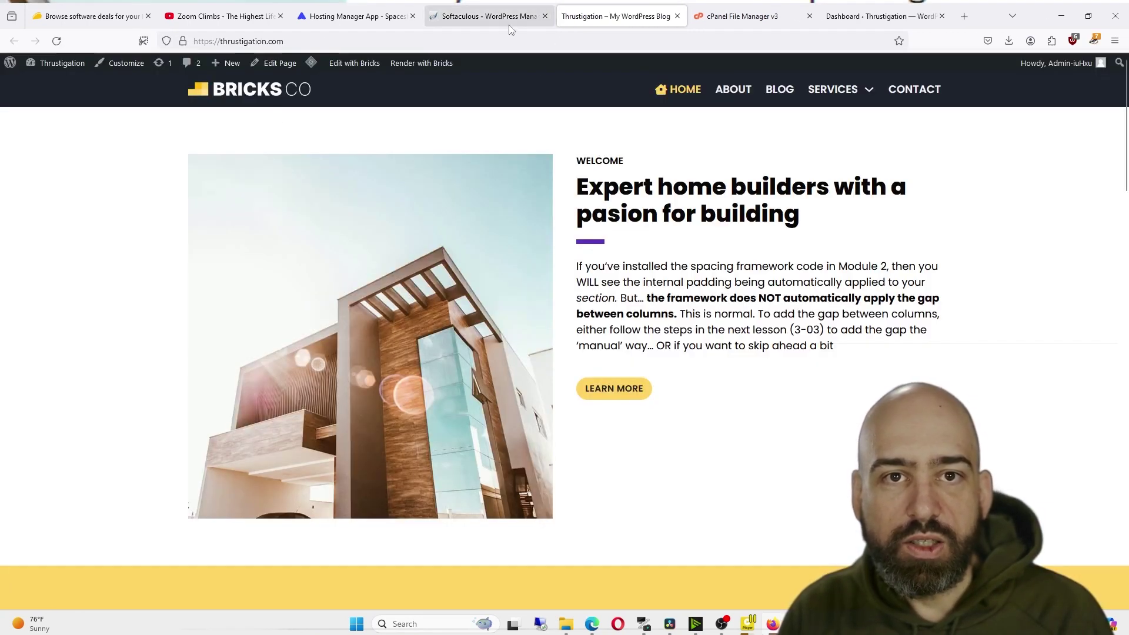
pyautogui.hotkey('ctrl', 'w')
# Step: Expand the thrustigation.com installation details and start its uninstall
pyautogui.click(816, 324)
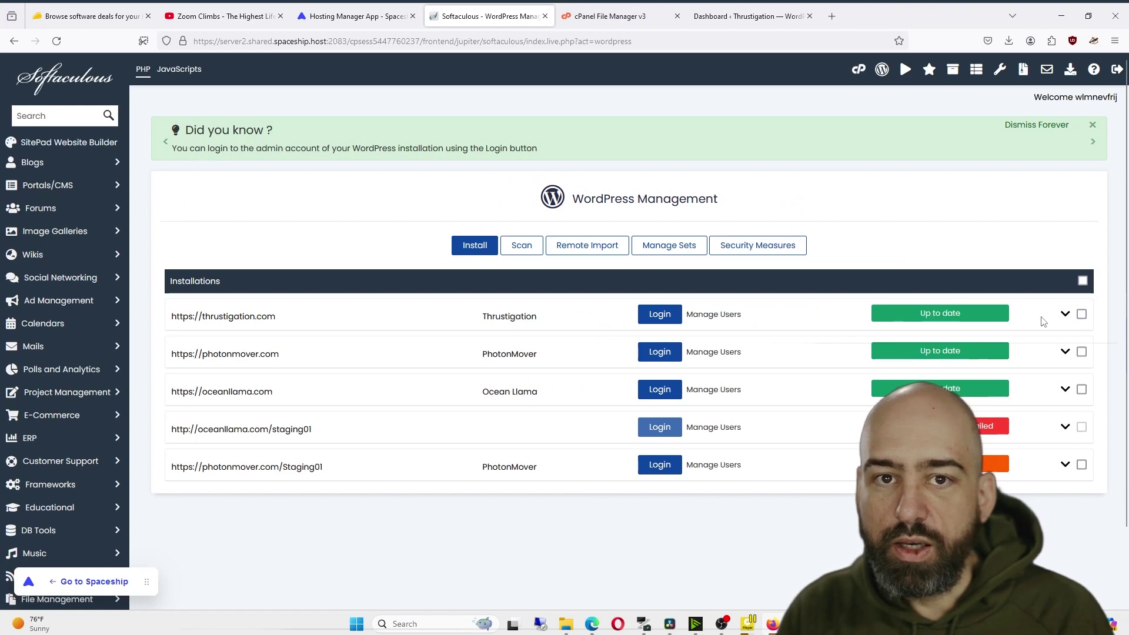
pyautogui.click(1064, 315)
pyautogui.scroll(-4, 1058, 320)
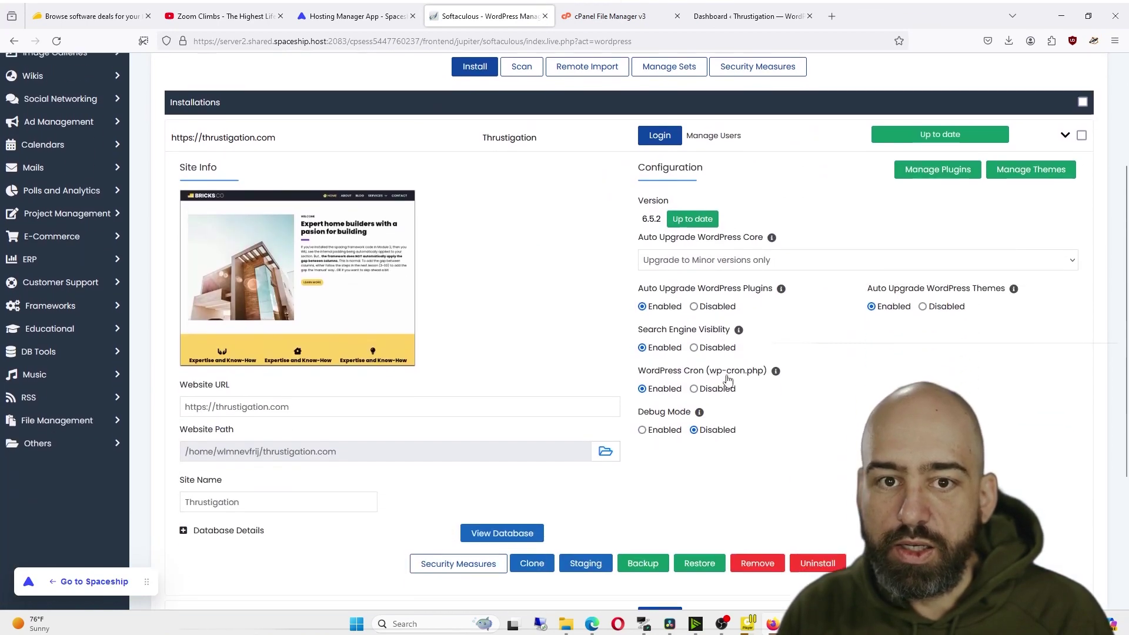
pyautogui.scroll(-2, 728, 379)
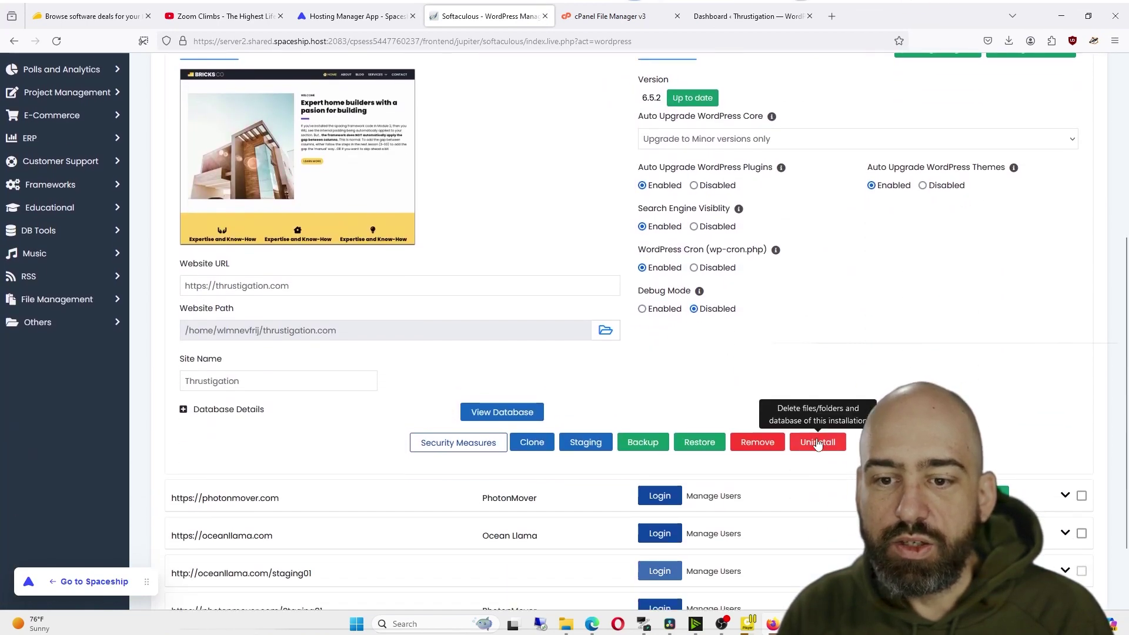
pyautogui.click(818, 444)
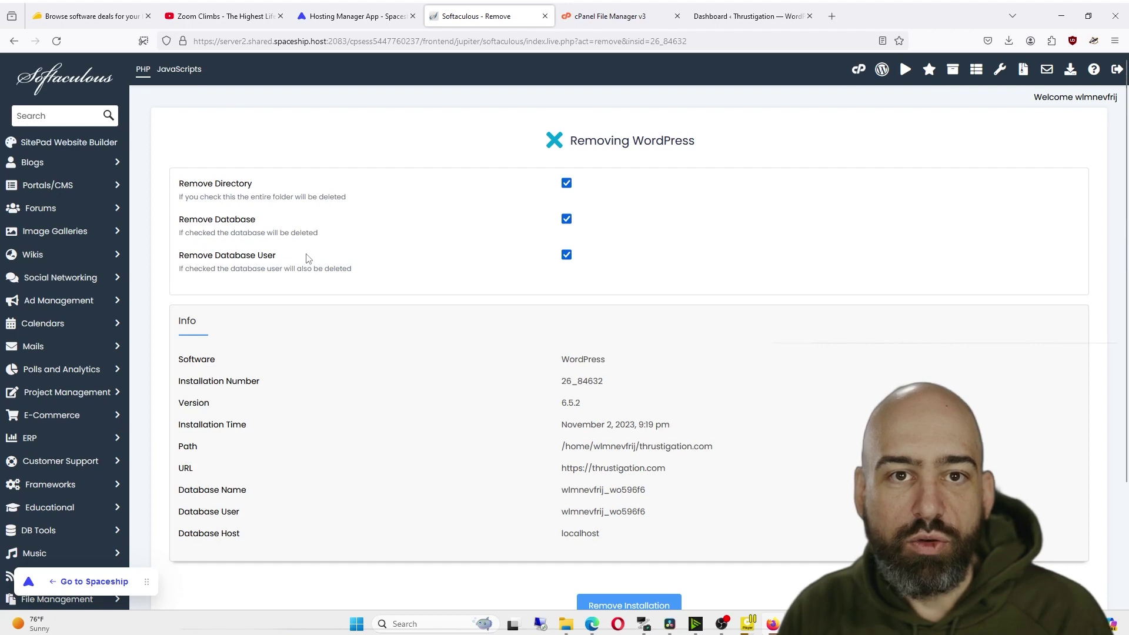
pyautogui.scroll(-3, 782, 308)
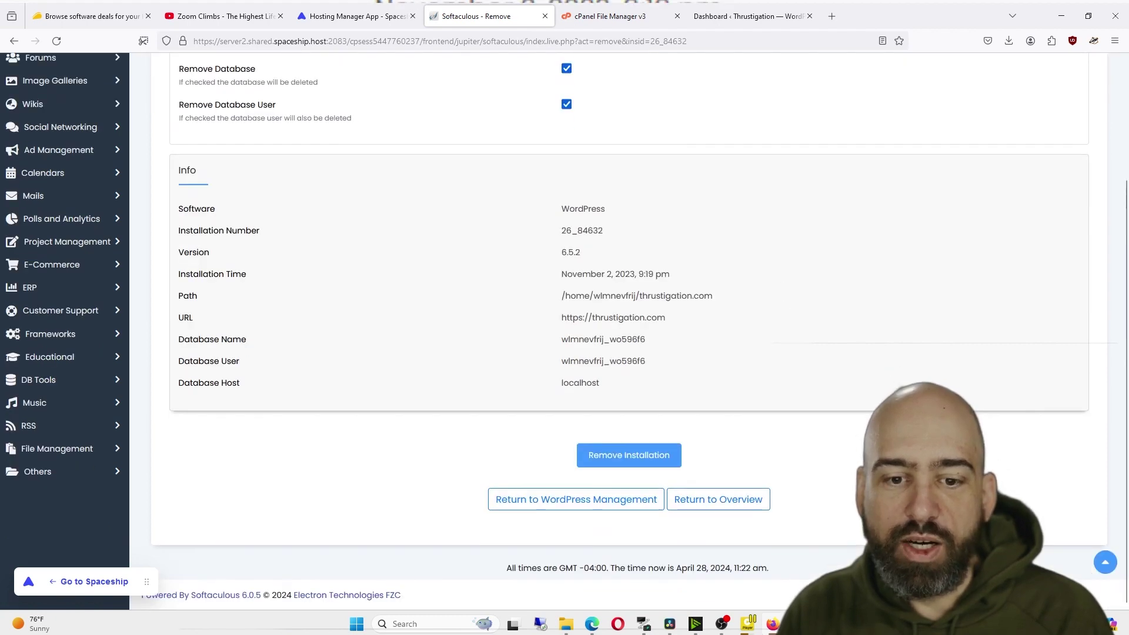
# Step: Remove the installation with directory, database and database user checked, confirming with OK
pyautogui.click(645, 453)
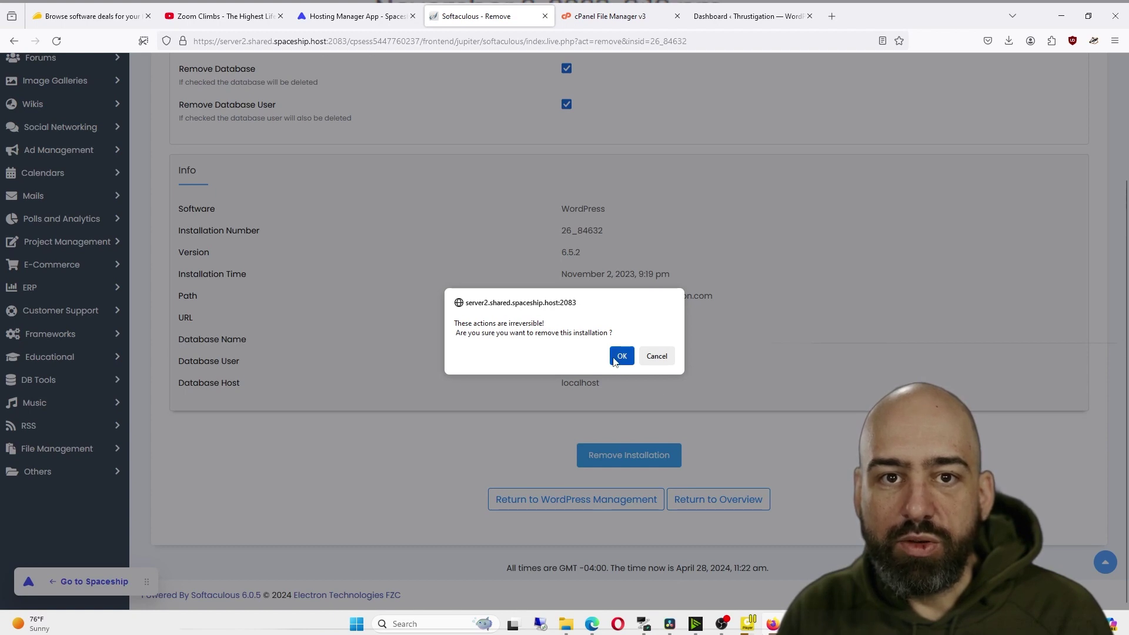
pyautogui.click(657, 357)
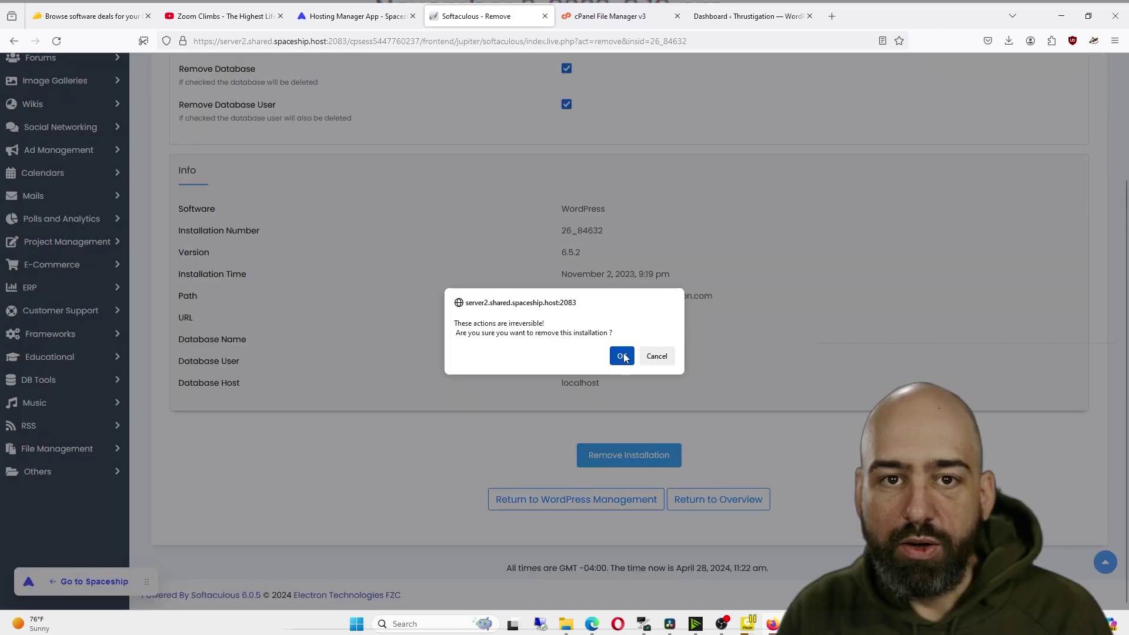
pyautogui.click(624, 357)
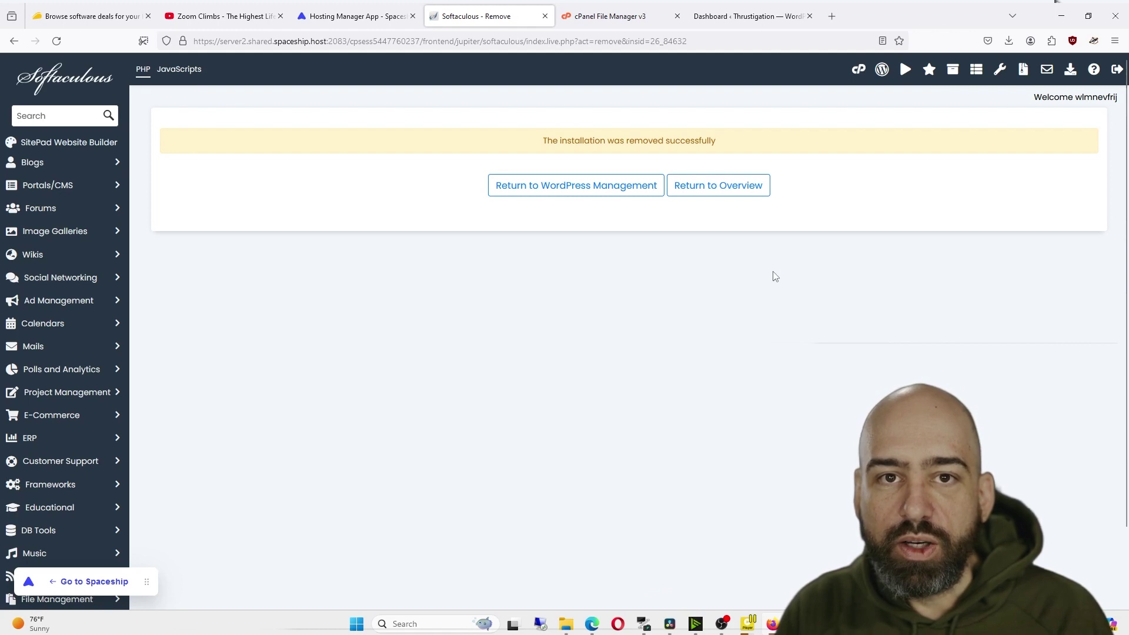
# Step: Go back to spaceship.com and open Hosting Manager from the Launchpad
pyautogui.click(524, 42)
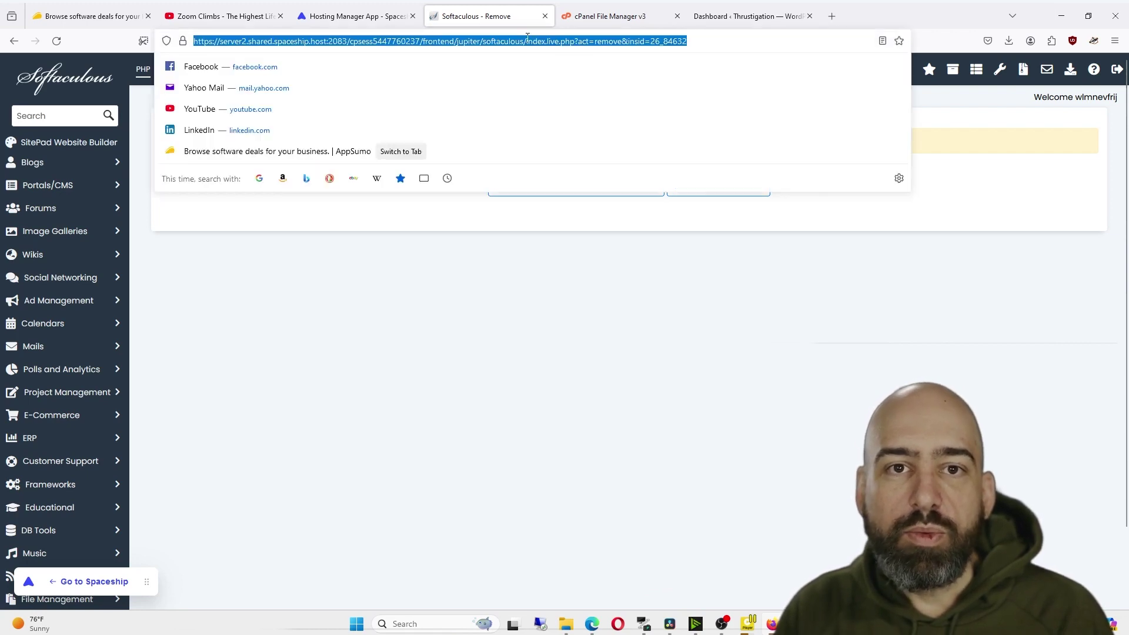
pyautogui.write('spa')
pyautogui.press('Return')
pyautogui.click(825, 83)
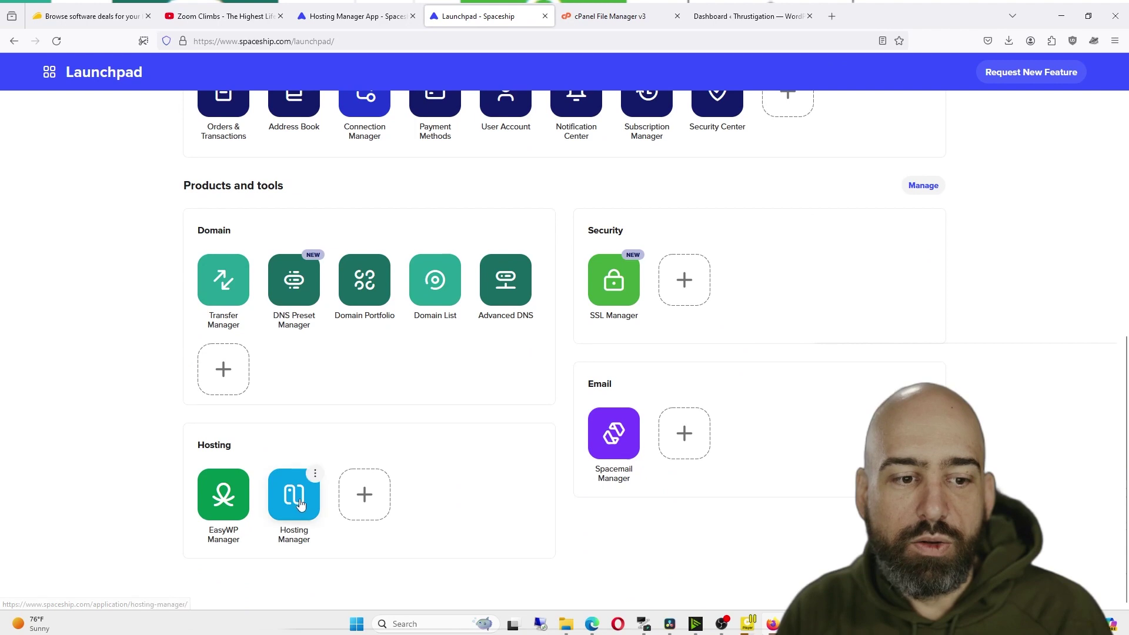
pyautogui.click(300, 505)
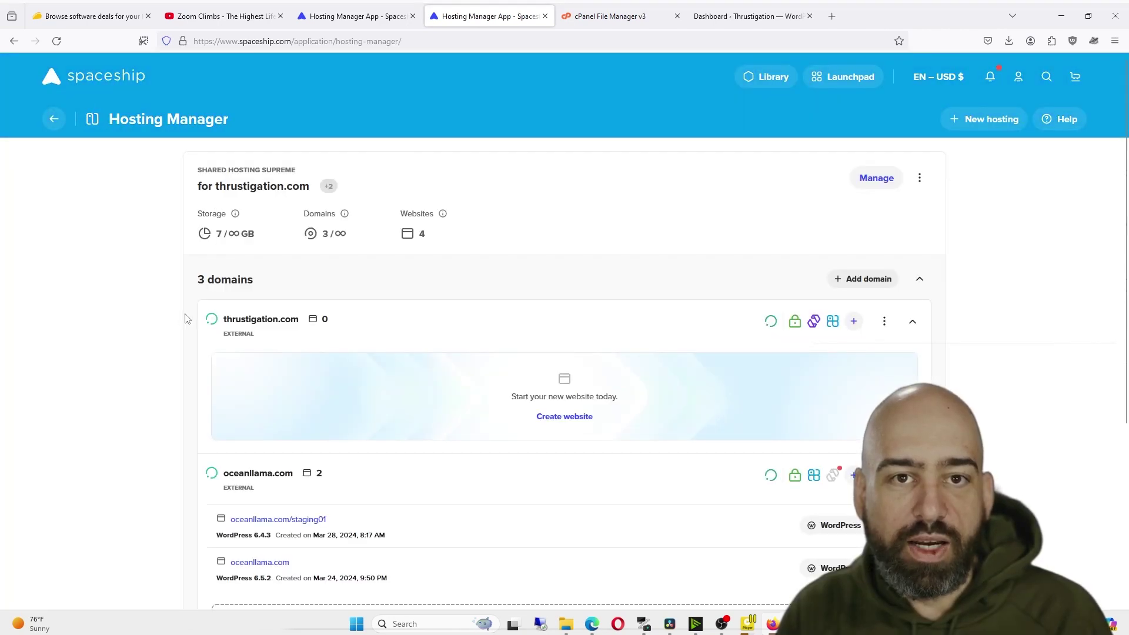
# Step: Create a WordPress Start website on thrustigation.com and open its admin dashboard
pyautogui.moveTo(185, 318); pyautogui.dragTo(379, 326)
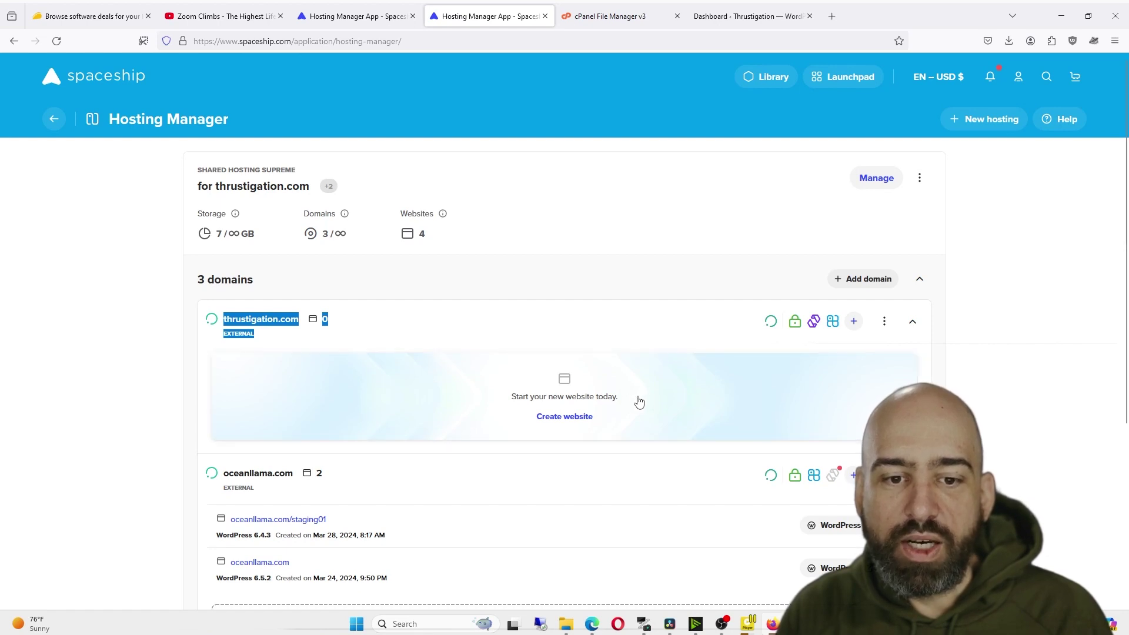
pyautogui.click(604, 404)
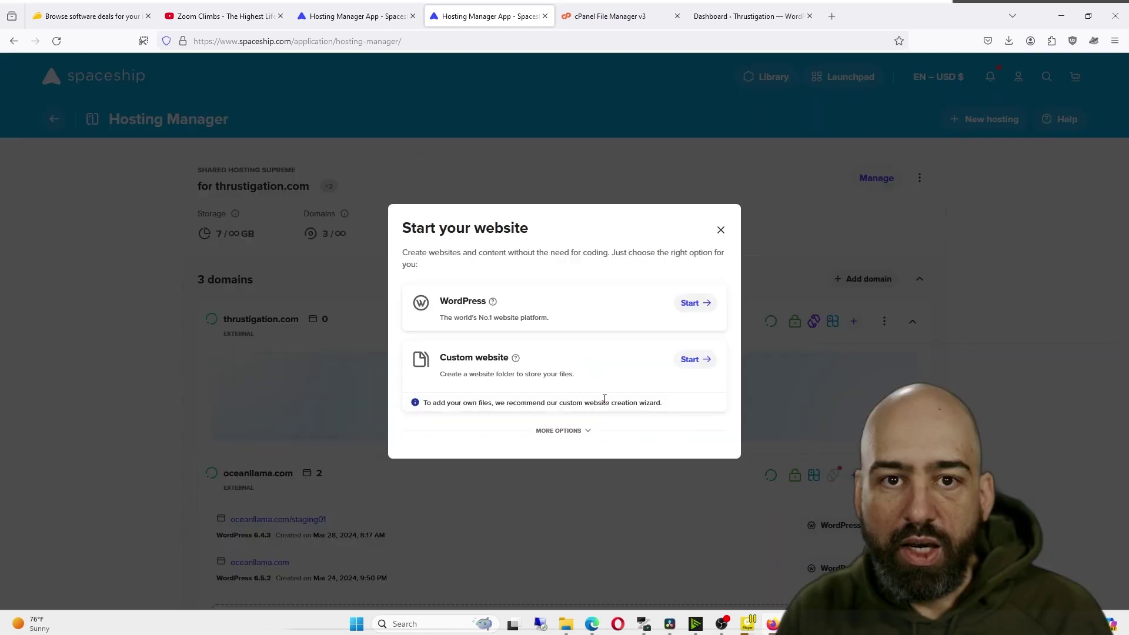
pyautogui.click(687, 305)
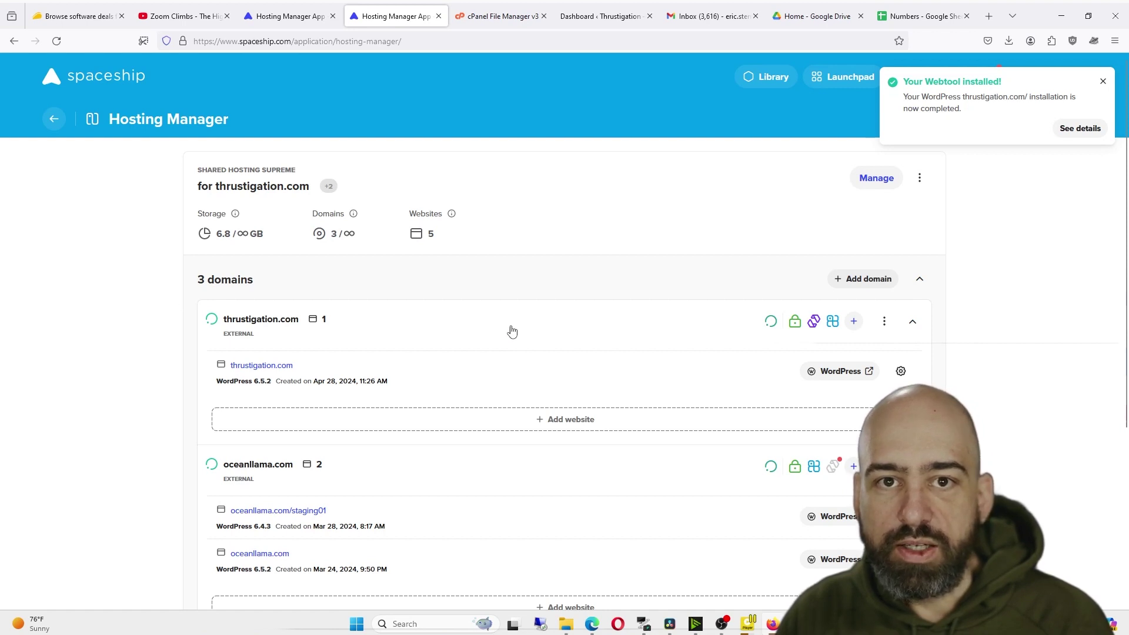
pyautogui.click(827, 381)
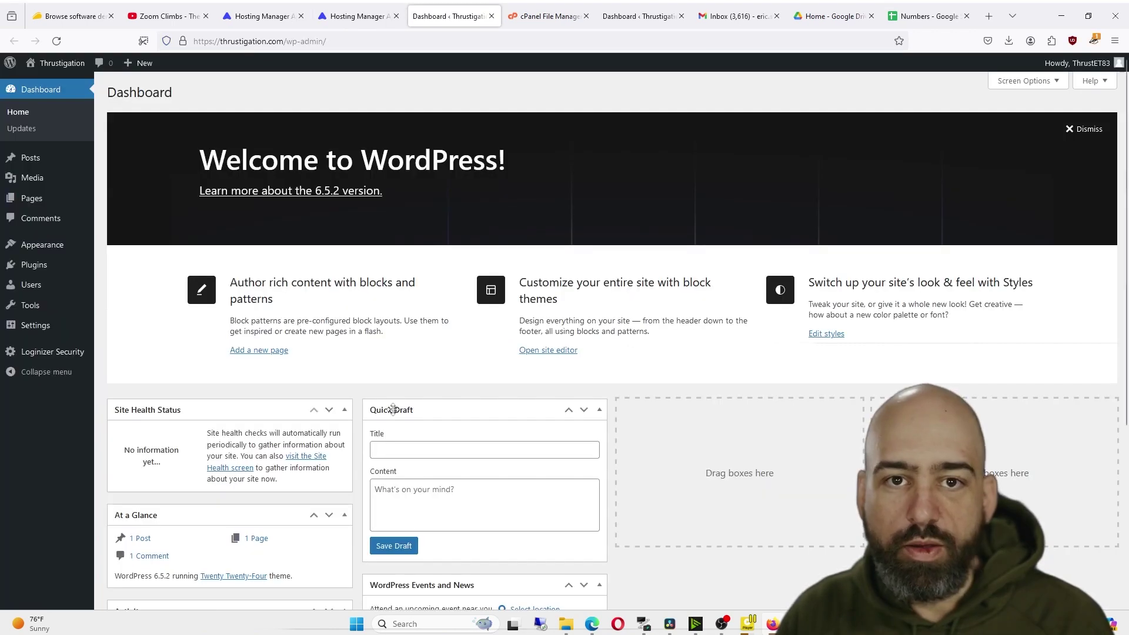